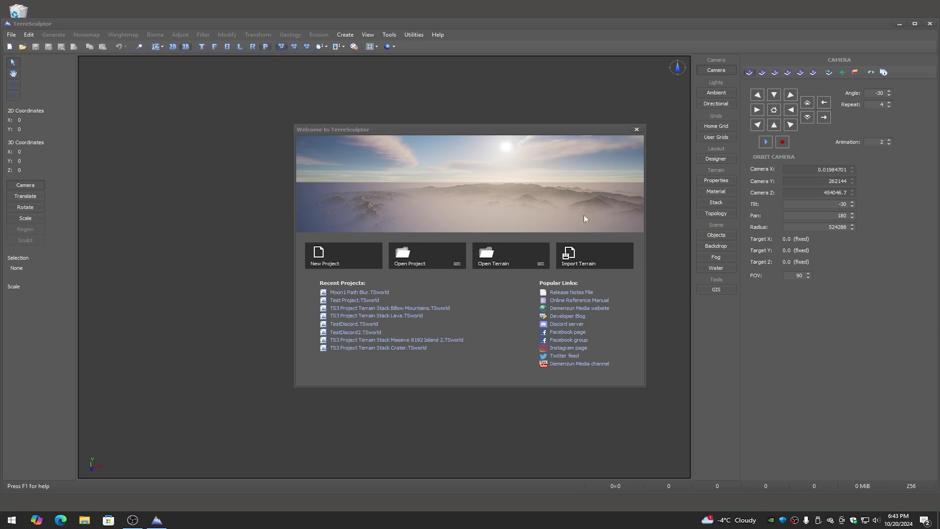
- Start a terrain import and browse to D:\Data\Reference Data\Programming\HMES\File Formats\BIL USGS
{"action": "left_click", "coordinate": [589, 252]}
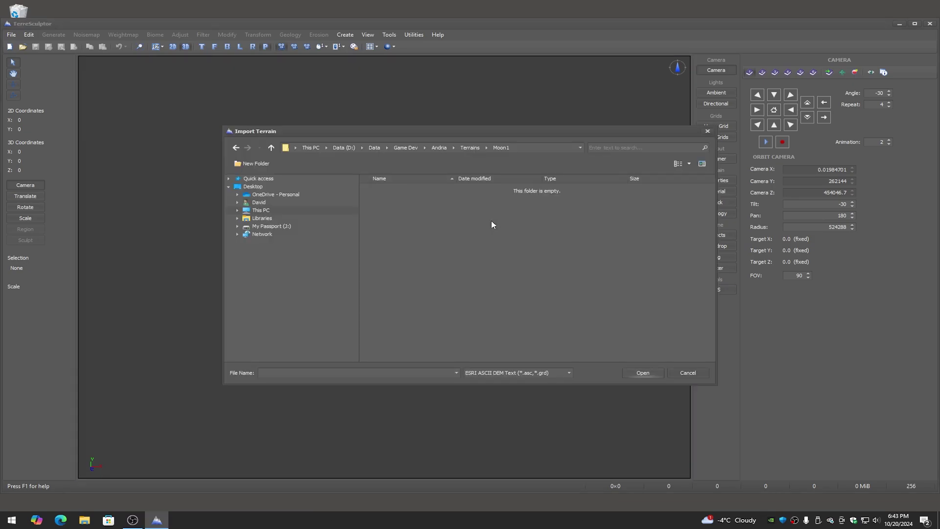
{"action": "left_click", "coordinate": [342, 149]}
{"action": "double_click", "coordinate": [380, 188]}
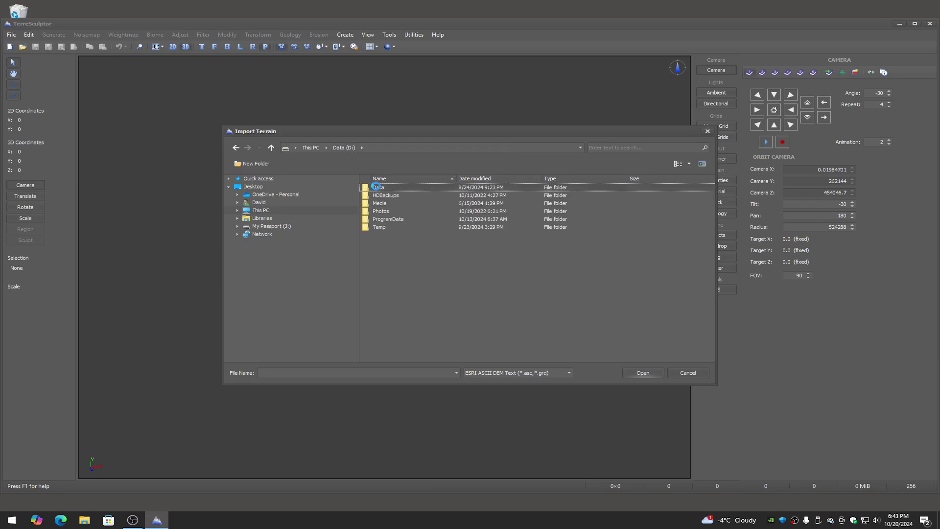
{"action": "double_click", "coordinate": [390, 315]}
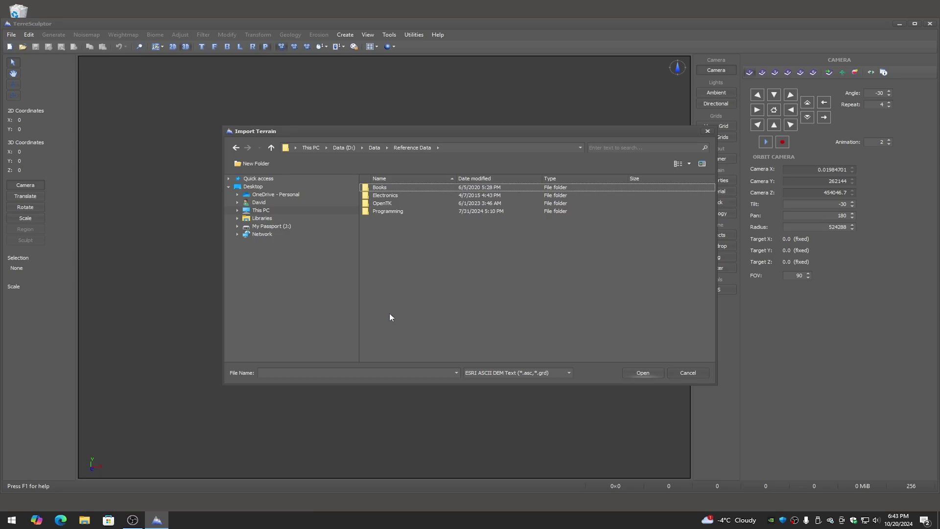
{"action": "double_click", "coordinate": [396, 212]}
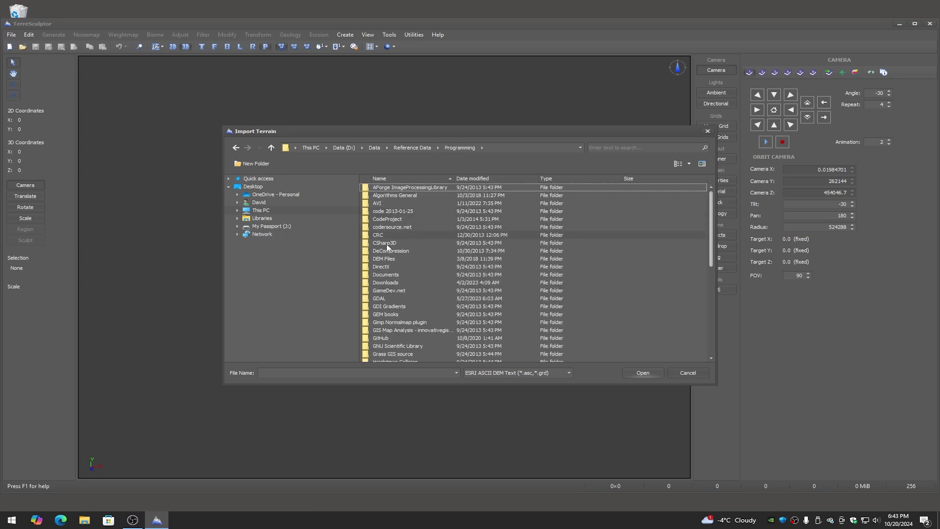
{"action": "scroll", "coordinate": [385, 333], "scroll_direction": "down", "scroll_amount": 4}
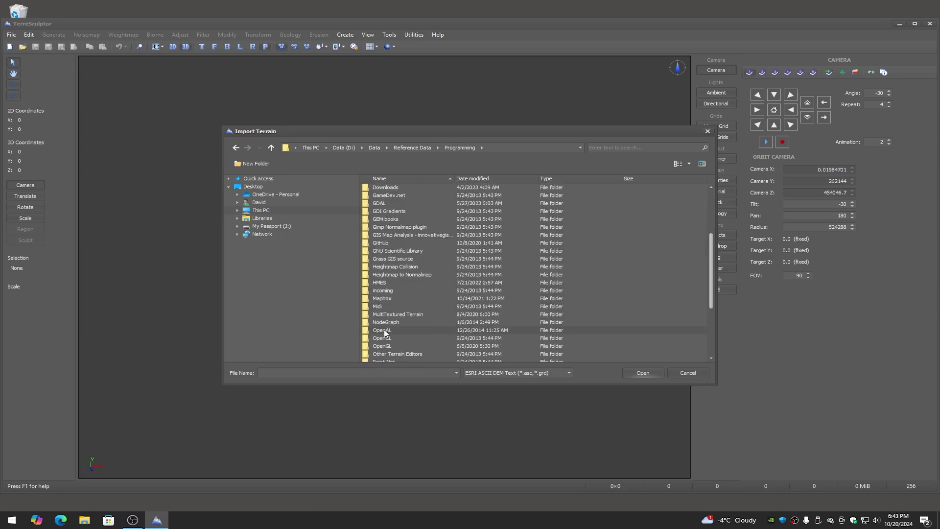
{"action": "double_click", "coordinate": [380, 283]}
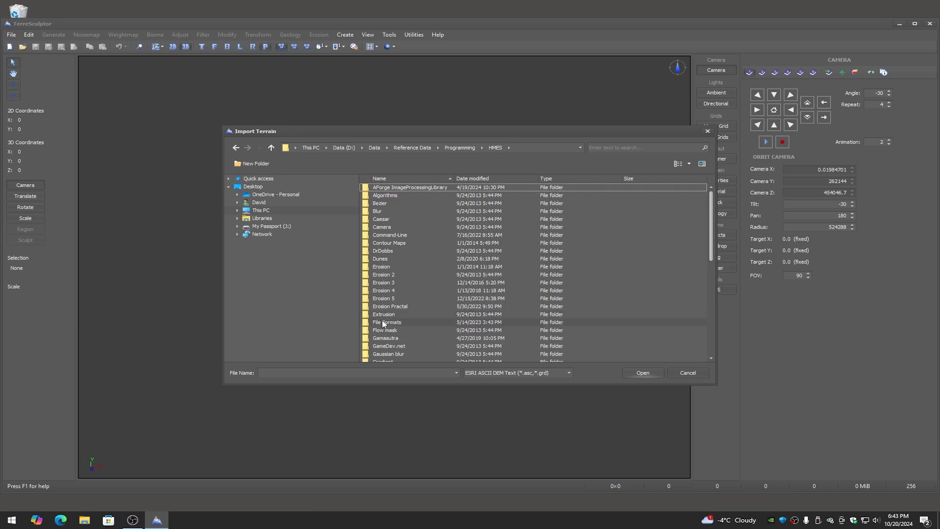
{"action": "double_click", "coordinate": [403, 317]}
{"action": "double_click", "coordinate": [386, 226]}
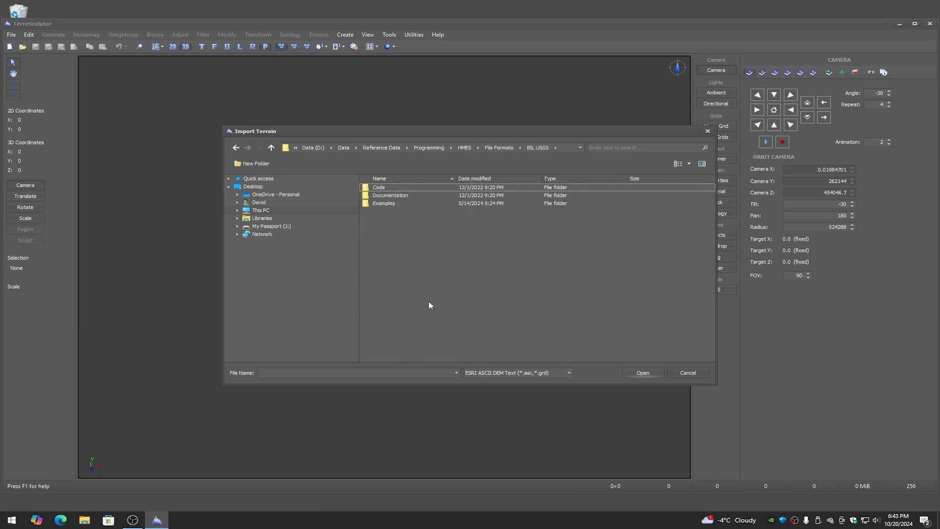
- Set the import file type to BIL Binary DEM USGS NED (*.bil) and open 78629929.bil from the Examples folder
{"action": "left_click", "coordinate": [516, 374]}
{"action": "left_click", "coordinate": [512, 389]}
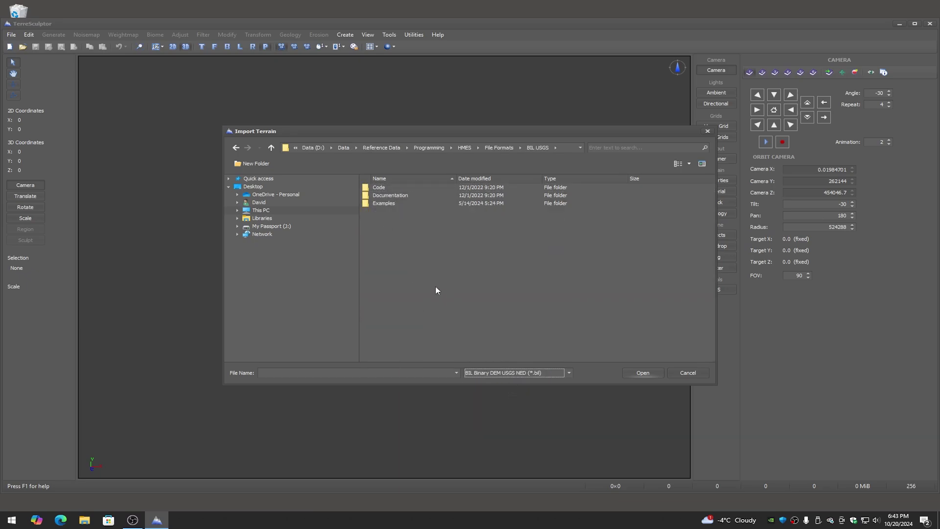
{"action": "double_click", "coordinate": [381, 204]}
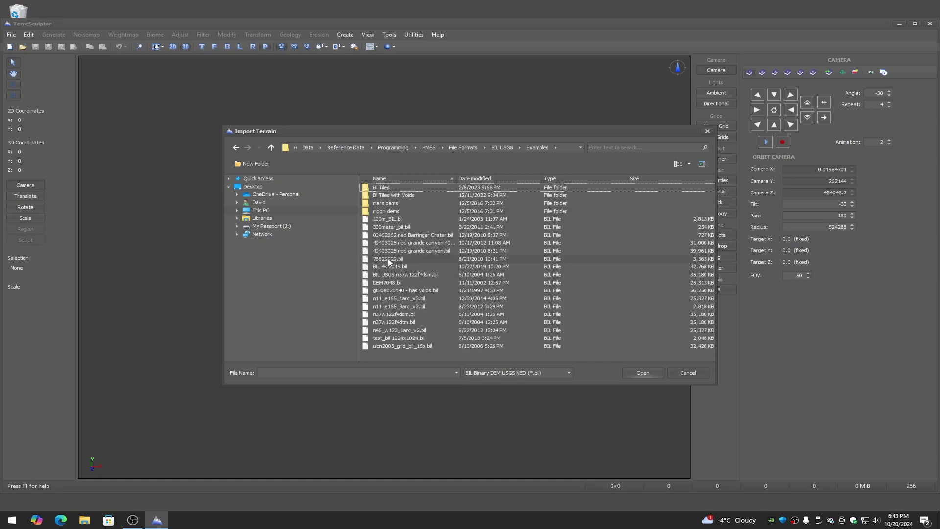
{"action": "double_click", "coordinate": [387, 259]}
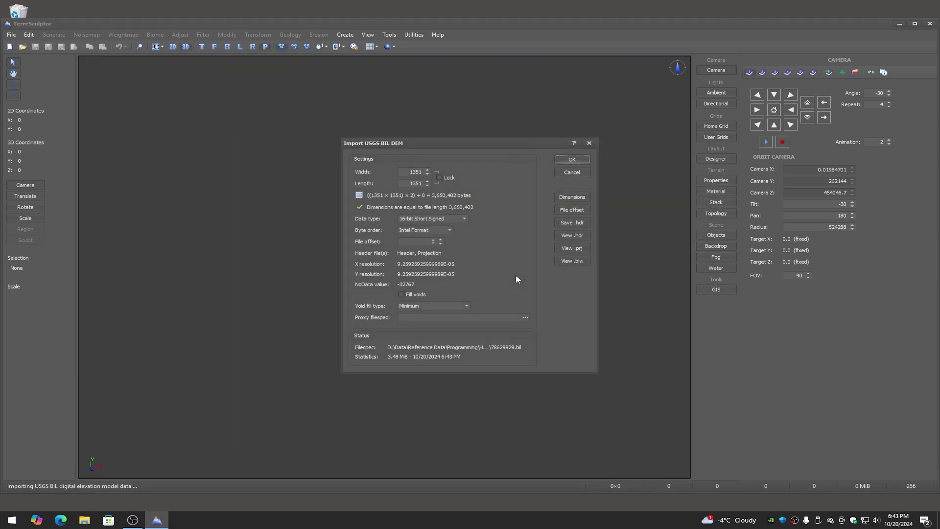
- Review the DEM's header file and import the terrain with the detected settings
{"action": "left_click", "coordinate": [572, 235]}
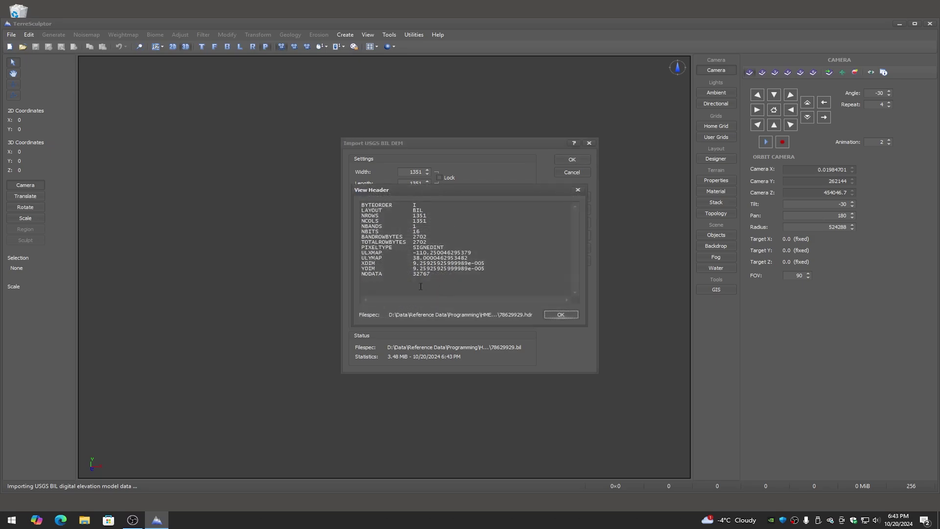
{"action": "left_click", "coordinate": [561, 315]}
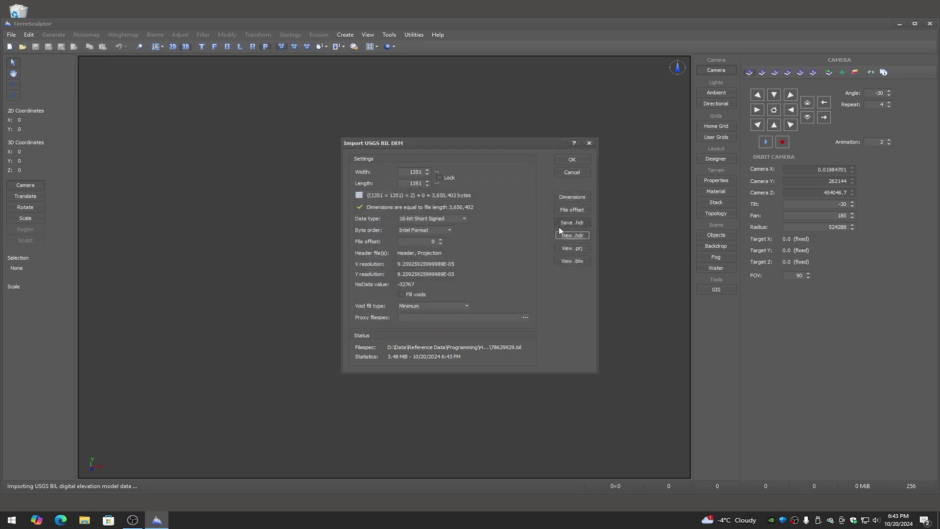
{"action": "left_click", "coordinate": [573, 160]}
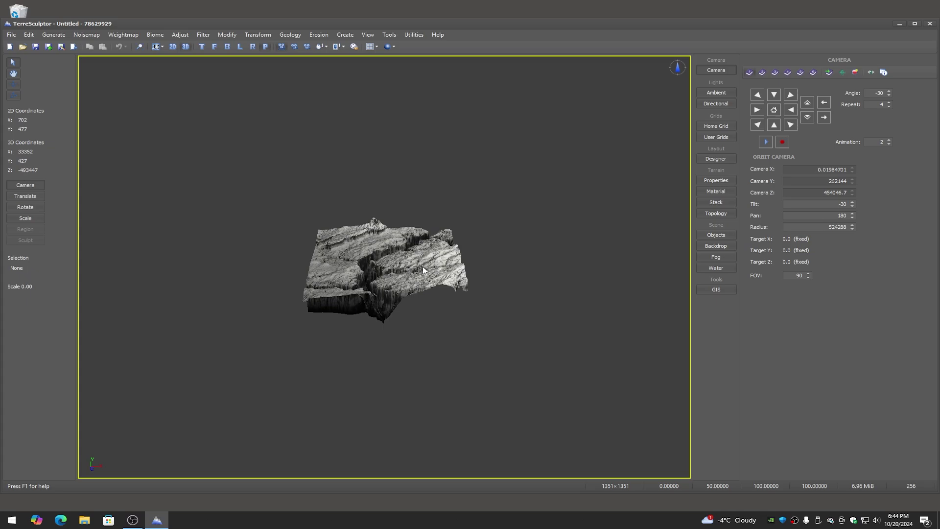
- Check the terrain's GIS properties and use GeoScale to set the XZ and Y spacing to the GIS values
{"action": "left_click", "coordinate": [716, 290]}
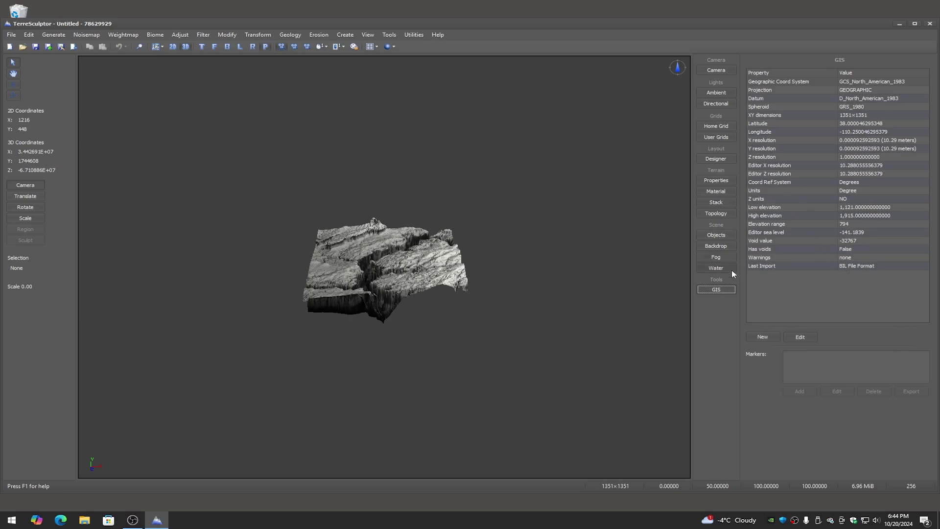
{"action": "left_click", "coordinate": [715, 181]}
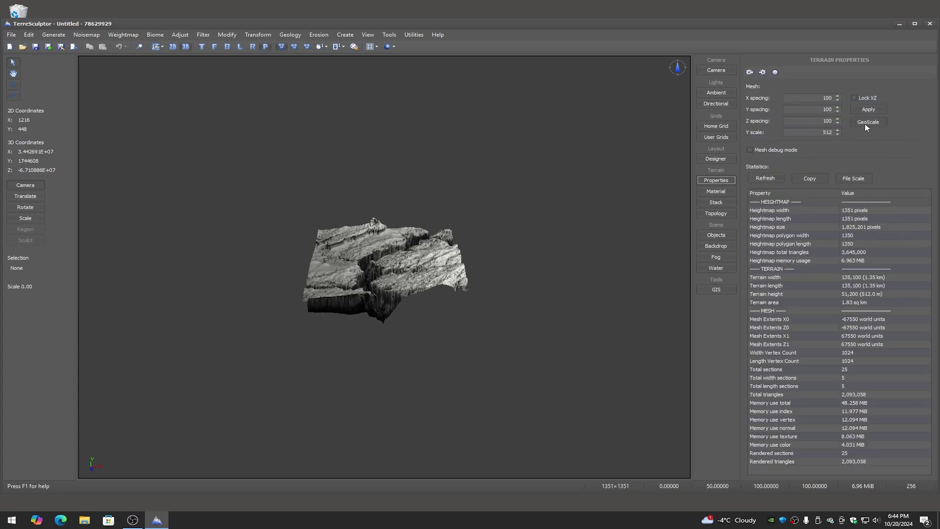
{"action": "left_click", "coordinate": [868, 122]}
{"action": "left_click", "coordinate": [402, 288]}
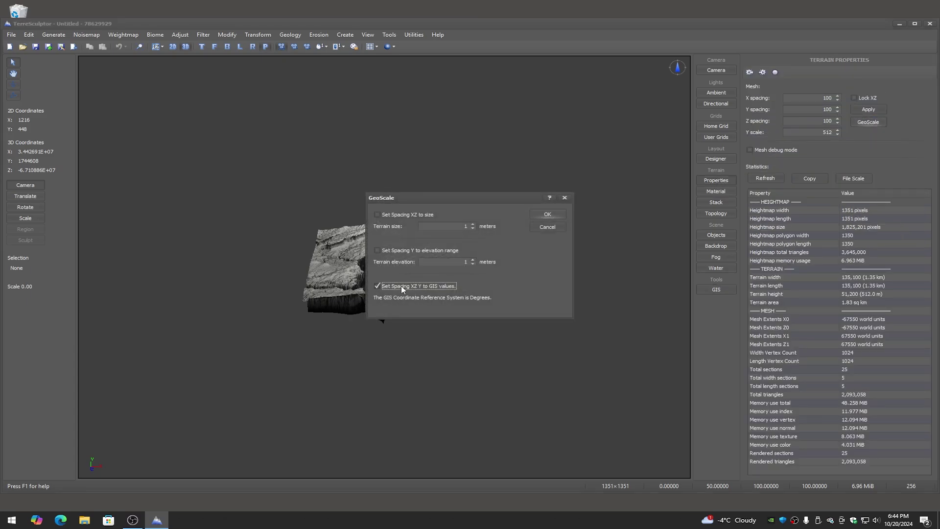
{"action": "left_click", "coordinate": [548, 213]}
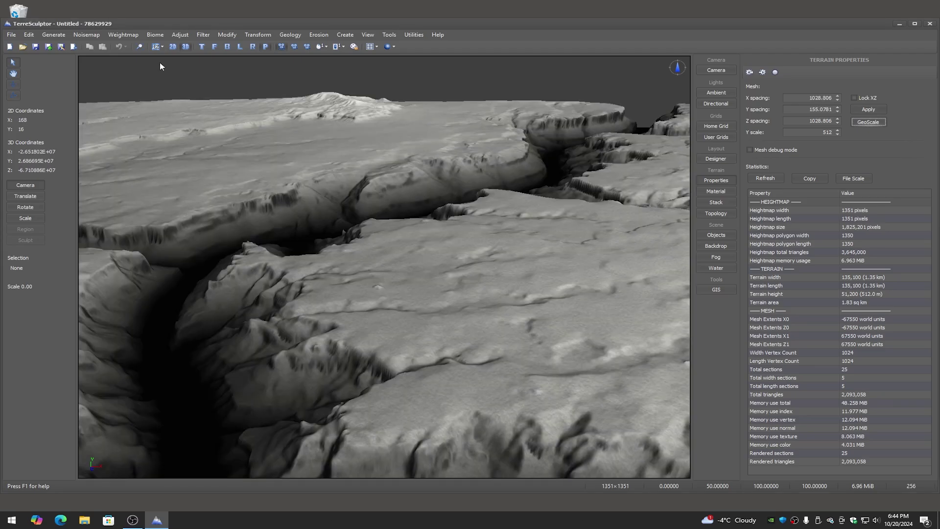
{"action": "left_click", "coordinate": [140, 46]}
{"action": "mouse_move", "coordinate": [420, 235]}
{"action": "left_mouse_down"}
{"action": "mouse_move", "coordinate": [383, 289]}
{"action": "mouse_move", "coordinate": [426, 229]}
{"action": "left_mouse_up"}
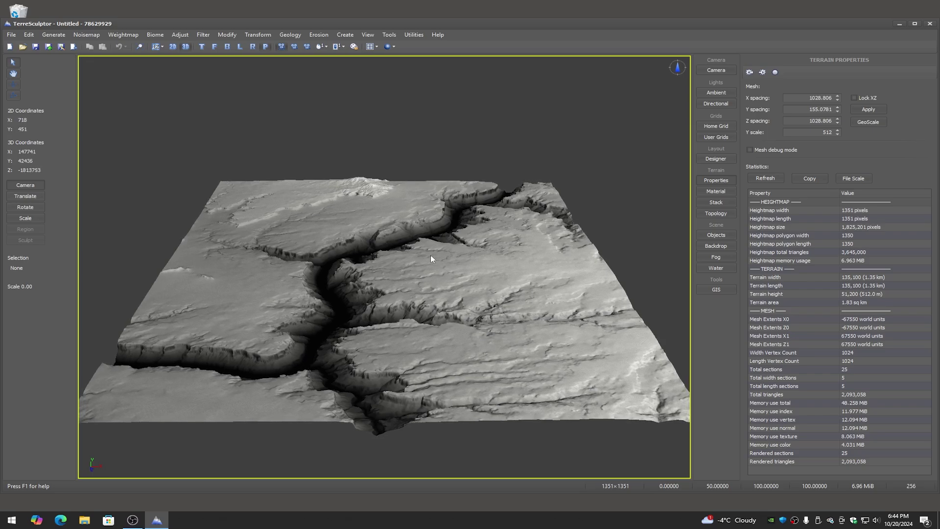
- Start a terrain export and set the file format to Alias Wavefront Object (*.obj)
{"action": "left_click", "coordinate": [10, 34]}
{"action": "left_click", "coordinate": [31, 185]}
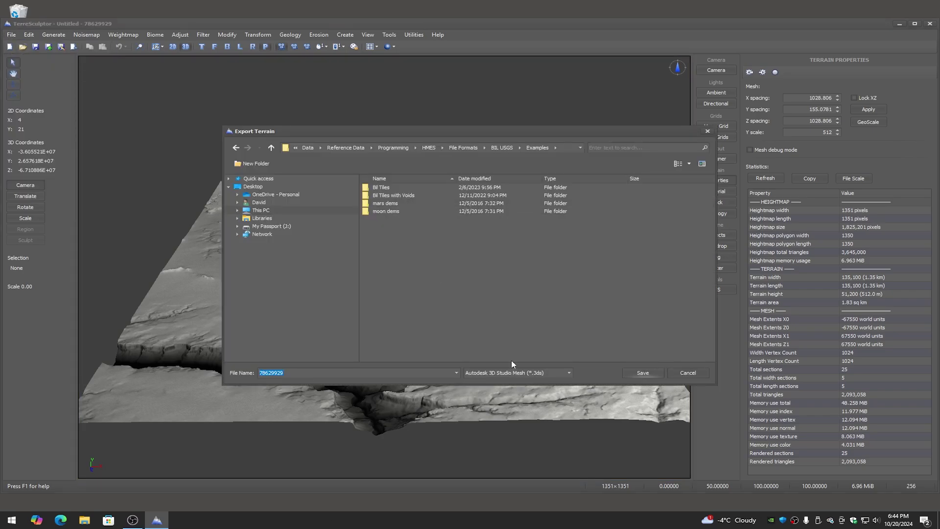
{"action": "left_click", "coordinate": [571, 373]}
{"action": "mouse_move", "coordinate": [570, 384]}
{"action": "left_mouse_down"}
{"action": "mouse_move", "coordinate": [571, 398]}
{"action": "mouse_move", "coordinate": [570, 385]}
{"action": "left_mouse_up"}
{"action": "left_click", "coordinate": [505, 402]}
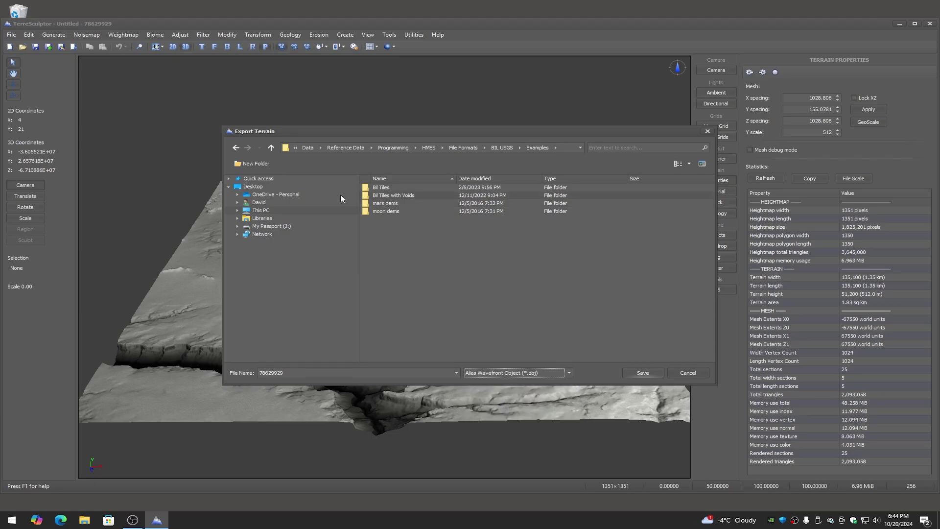
- Save the export as 78629929 in the VShare folder on the Temp-NVMe (I:) drive
{"action": "left_click", "coordinate": [260, 211]}
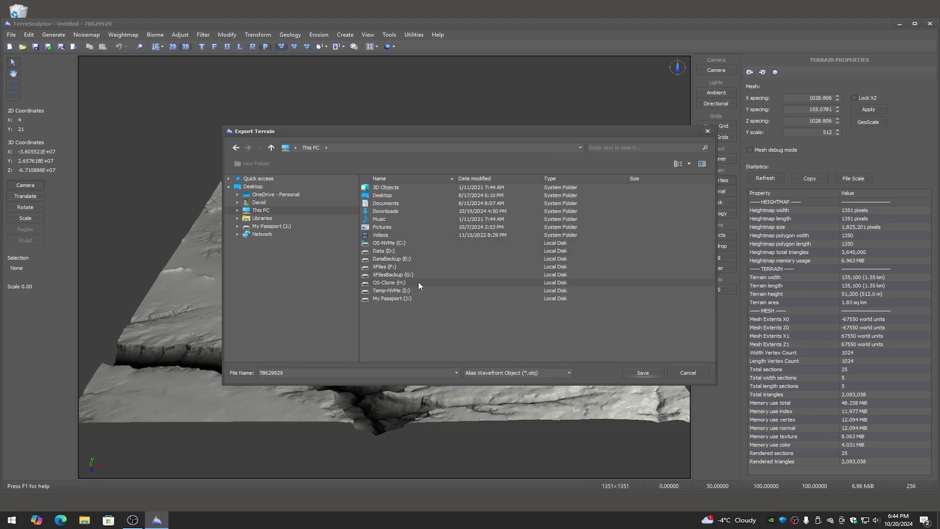
{"action": "double_click", "coordinate": [387, 290]}
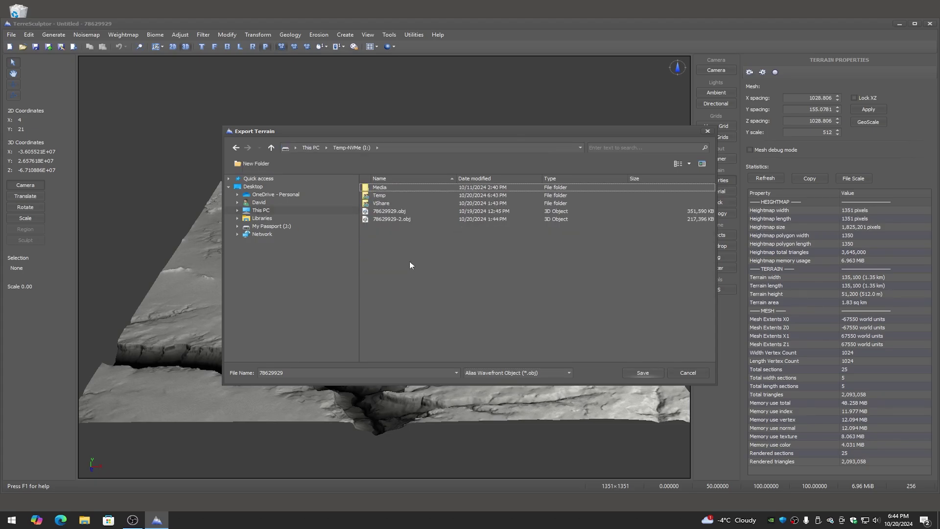
{"action": "double_click", "coordinate": [382, 204]}
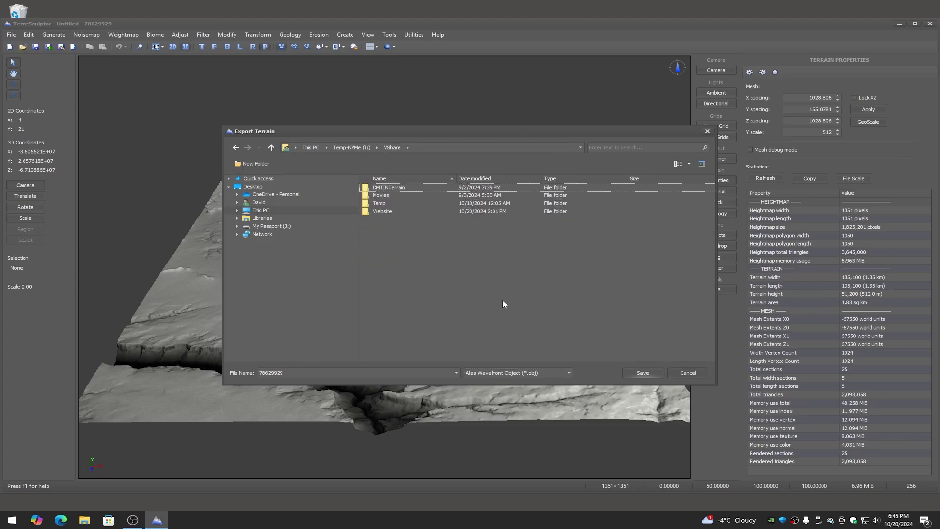
{"action": "double_click", "coordinate": [310, 370]}
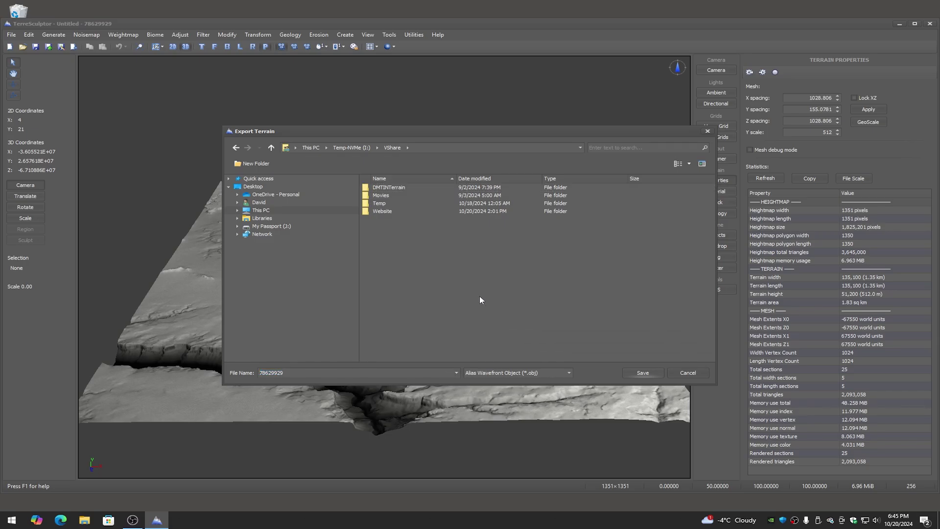
{"action": "left_click", "coordinate": [643, 374]}
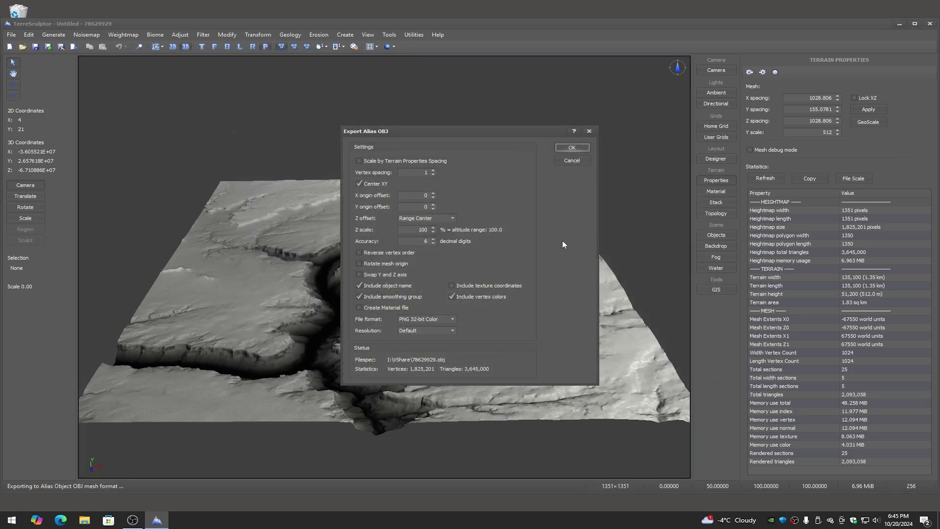
- Enable Scale by Terrain Properties Spacing and Include texture coordinates, and export the OBJ mesh
{"action": "left_click", "coordinate": [359, 161]}
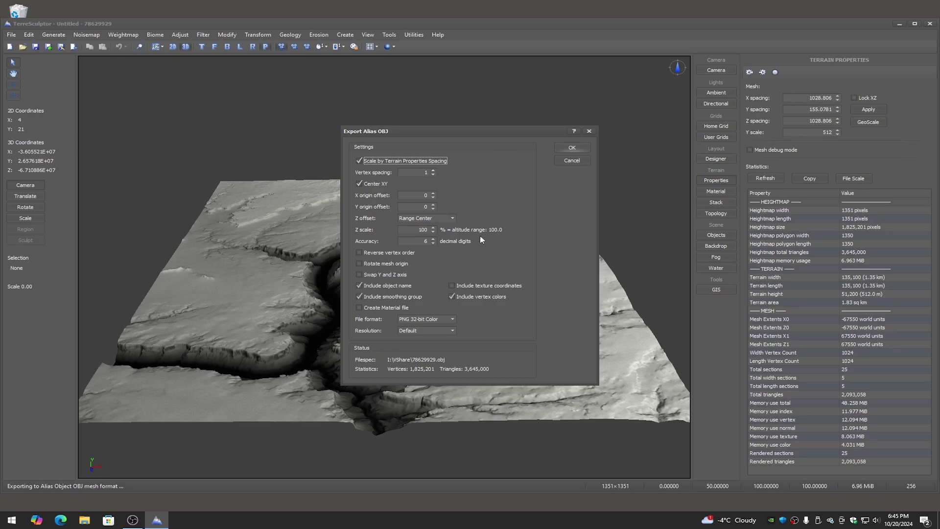
{"action": "left_click", "coordinate": [452, 285]}
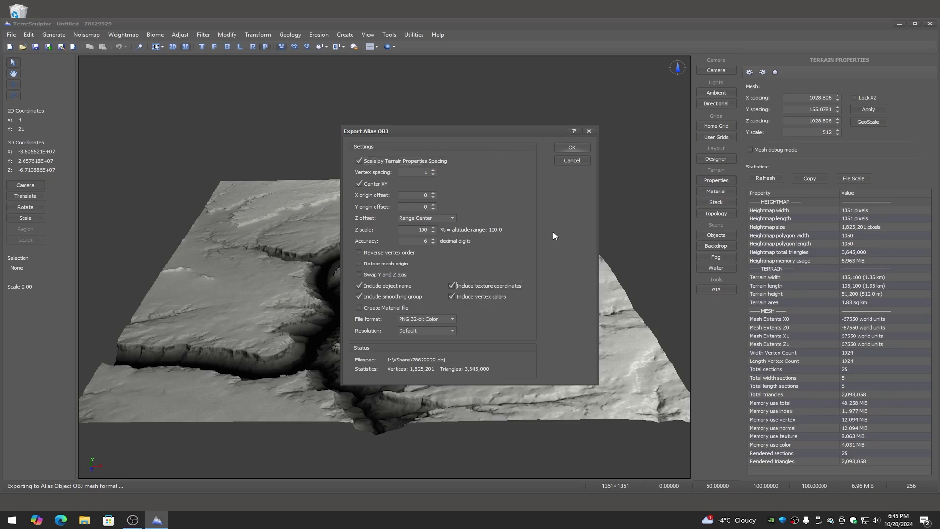
{"action": "left_click", "coordinate": [571, 147]}
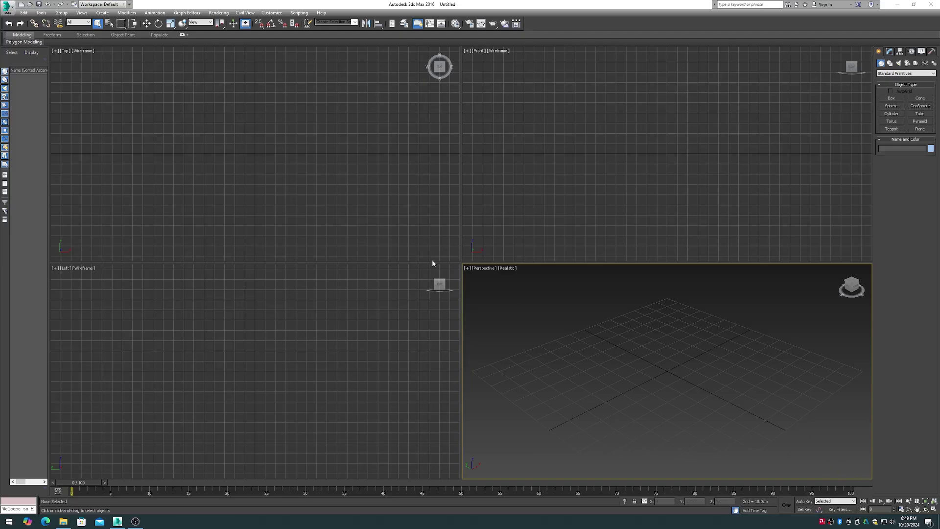
- Switch to Autodesk 3ds Max and import 78629929.obj from the TEMP-NVME (D:) drive with the default OBJ import options
{"action": "left_click", "coordinate": [481, 285]}
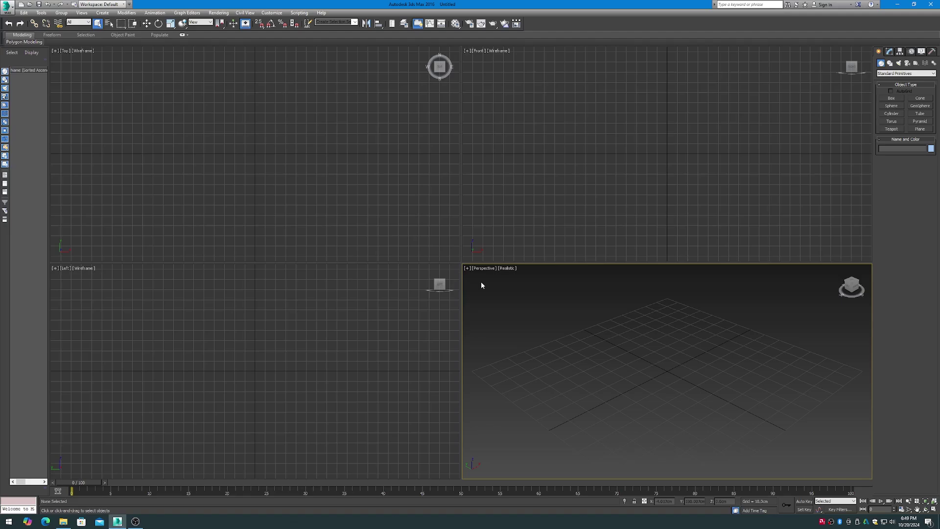
{"action": "left_click", "coordinate": [7, 7]}
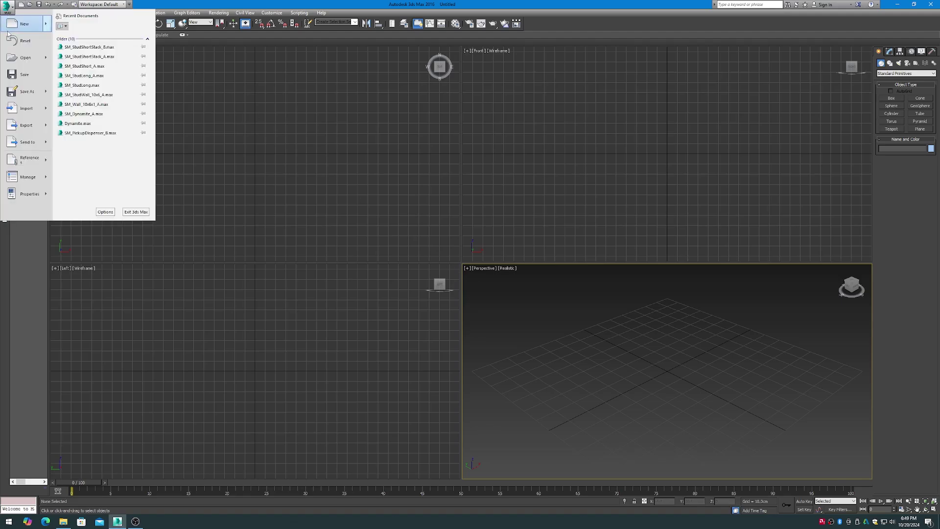
{"action": "left_click", "coordinate": [82, 38]}
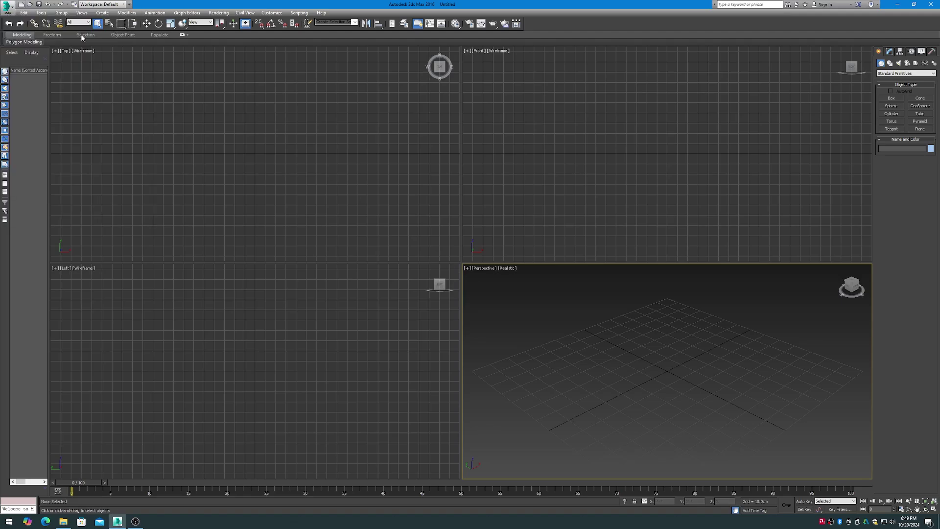
{"action": "left_click", "coordinate": [131, 30]}
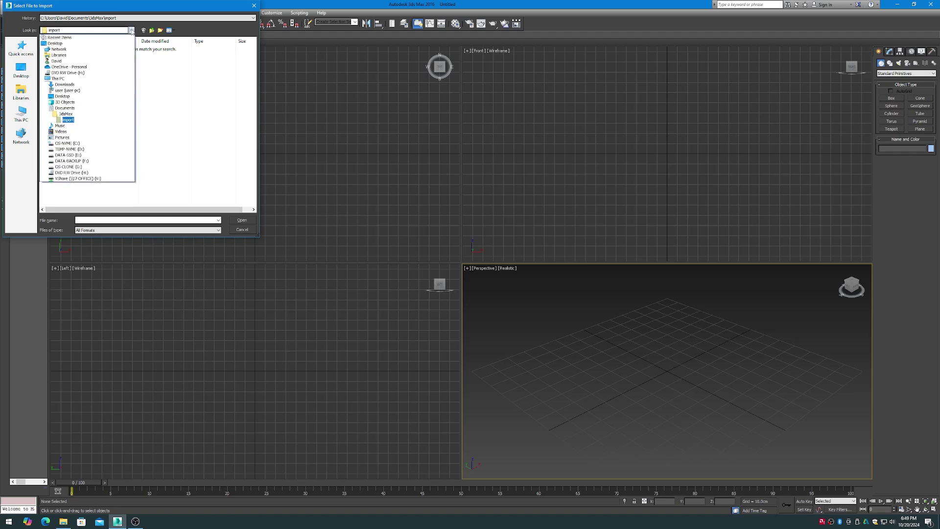
{"action": "left_click", "coordinate": [72, 149]}
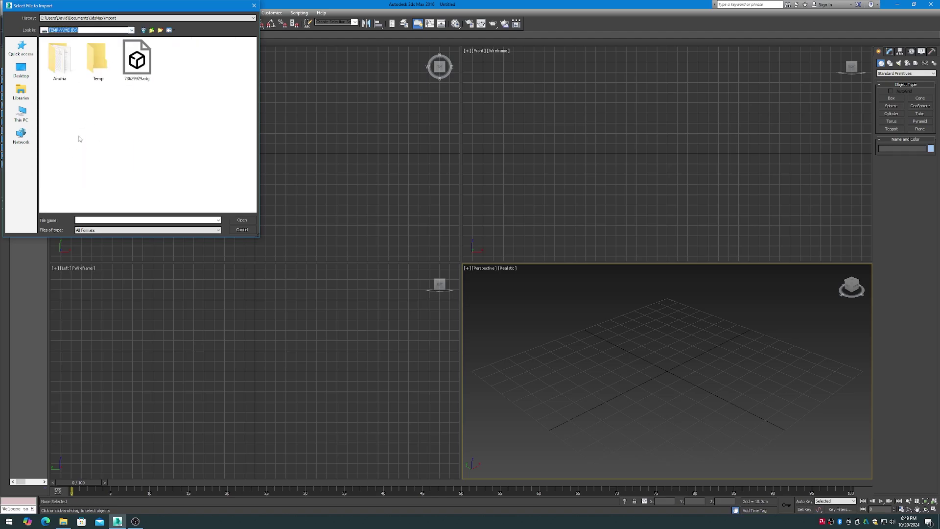
{"action": "double_click", "coordinate": [136, 61]}
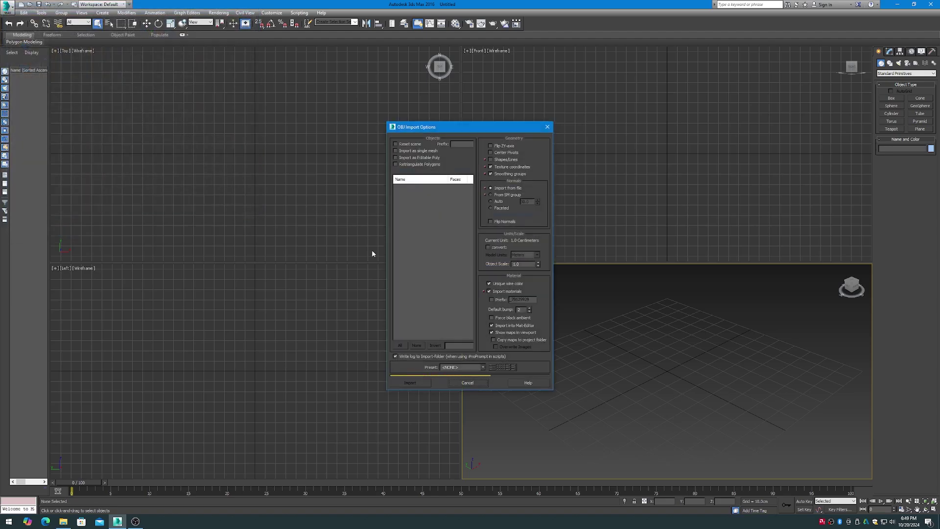
{"action": "left_click", "coordinate": [415, 382]}
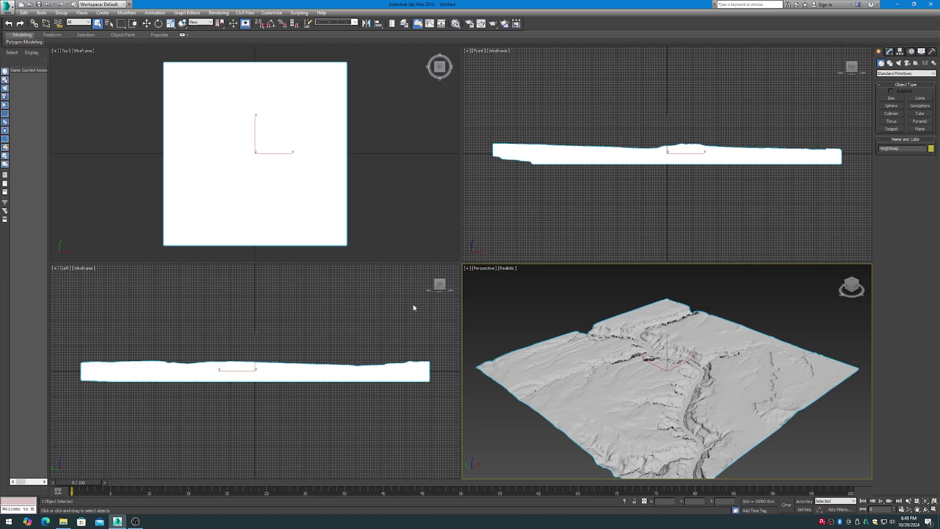
{"action": "left_click", "coordinate": [926, 509]}
{"action": "left_click_drag", "start_coordinate": [720, 411], "coordinate": [807, 405]}
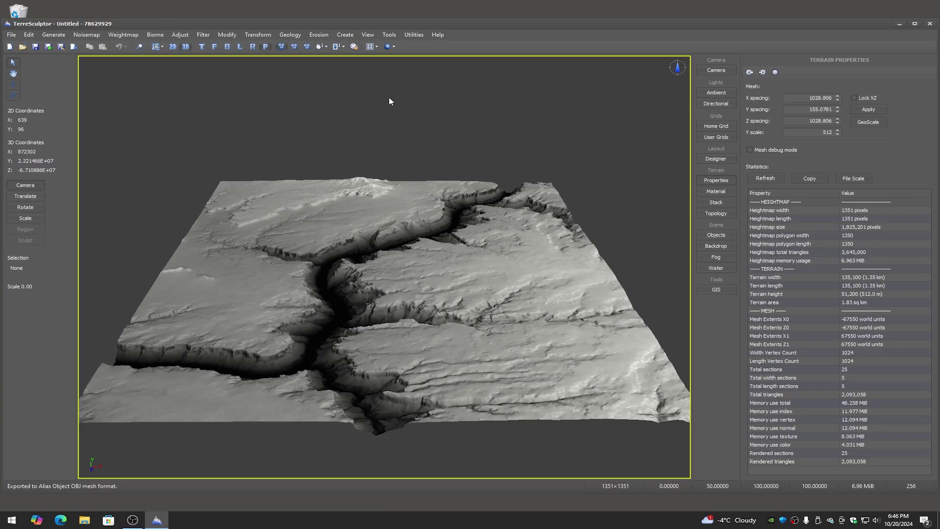
- Switch to TerreSculptor and set up a datamap tiling by tile count, with 2 tiles in width and 2 in height
{"action": "left_click", "coordinate": [345, 35]}
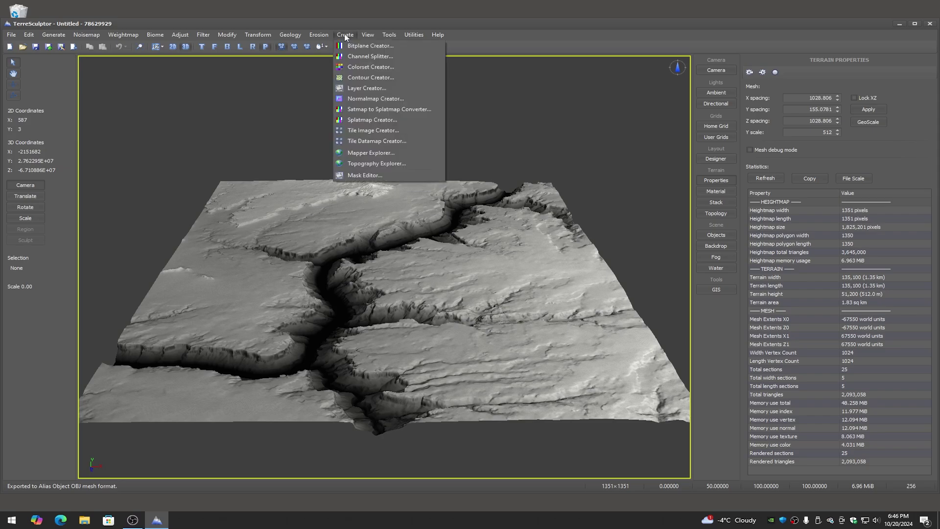
{"action": "left_click", "coordinate": [360, 142]}
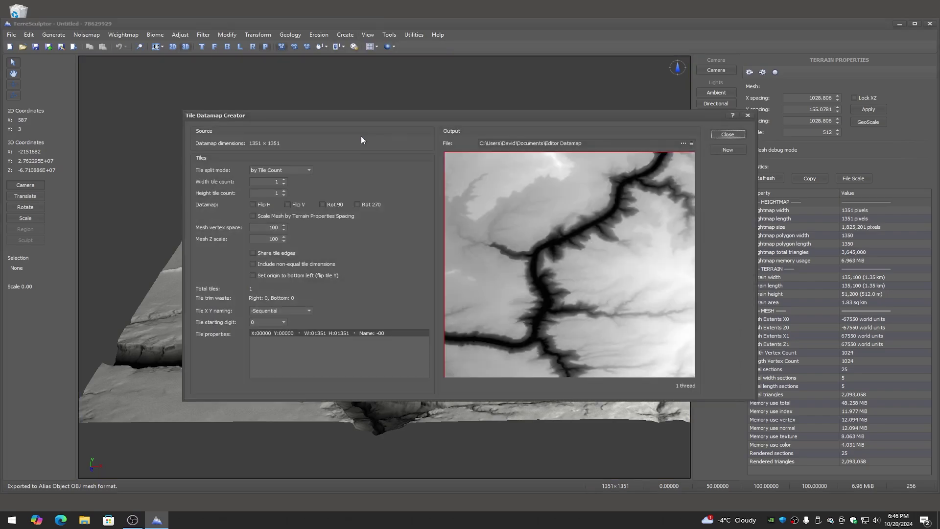
{"action": "left_click", "coordinate": [284, 180]}
{"action": "left_click", "coordinate": [283, 191]}
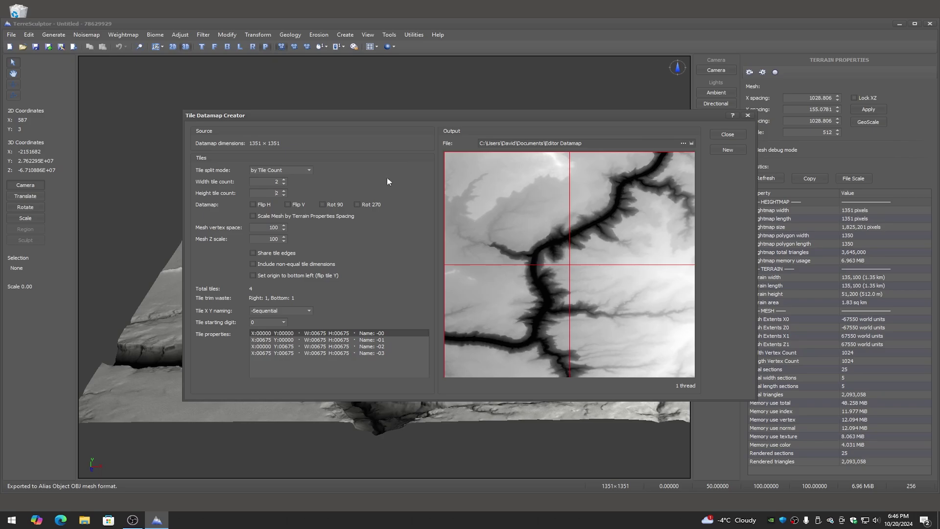
- Enable shared tile edges and Scale Mesh by Terrain Properties Spacing, and set the tile naming to _X0_Y0
{"action": "left_click", "coordinate": [253, 253]}
{"action": "left_click", "coordinate": [253, 216]}
{"action": "left_click", "coordinate": [311, 311]}
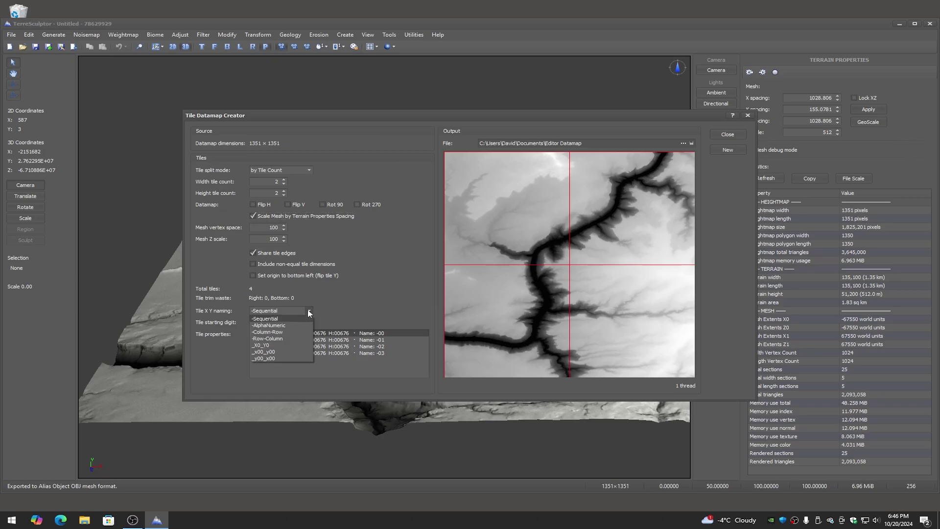
{"action": "left_click", "coordinate": [307, 344]}
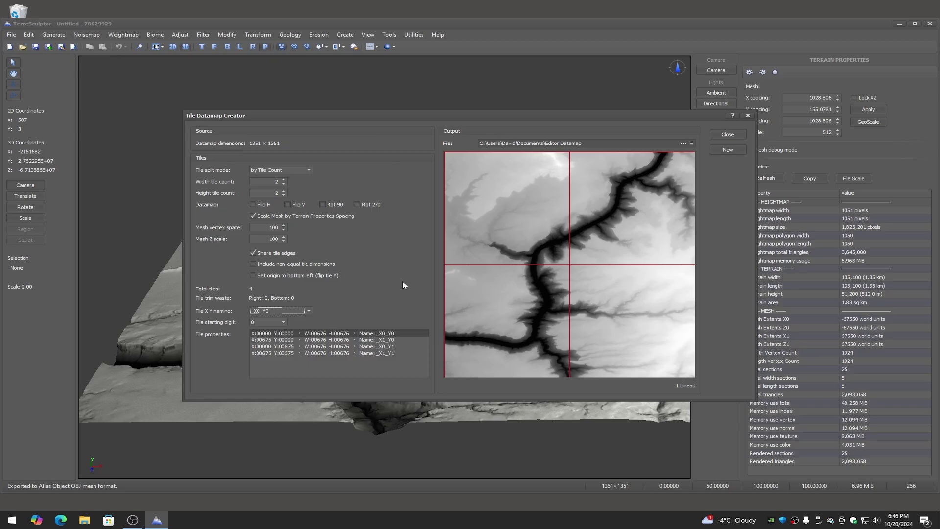
- Set the tile output file to TINTiles as Alias Wavefront Object (*.obj) in the VShare folder on the Temp-NVMe (I:) drive
{"action": "left_click", "coordinate": [684, 143]}
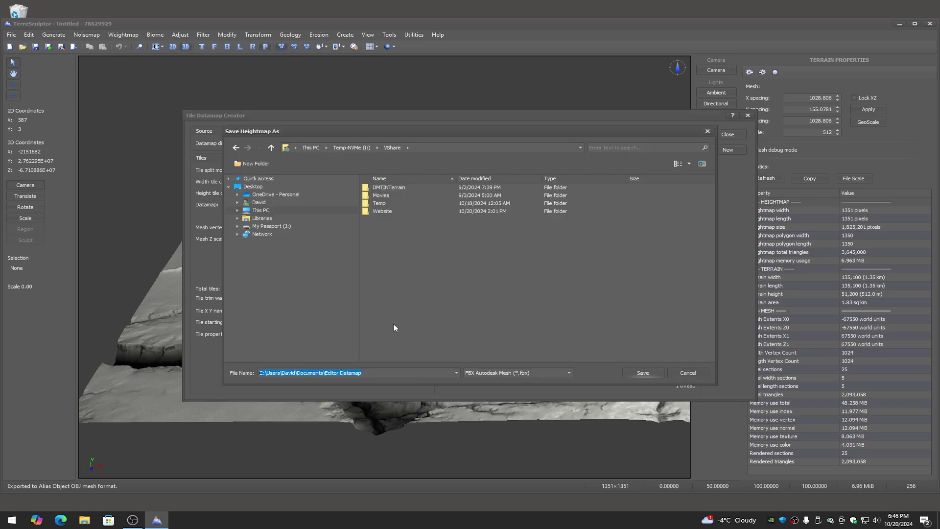
{"action": "left_click", "coordinate": [488, 373]}
{"action": "left_click", "coordinate": [490, 389]}
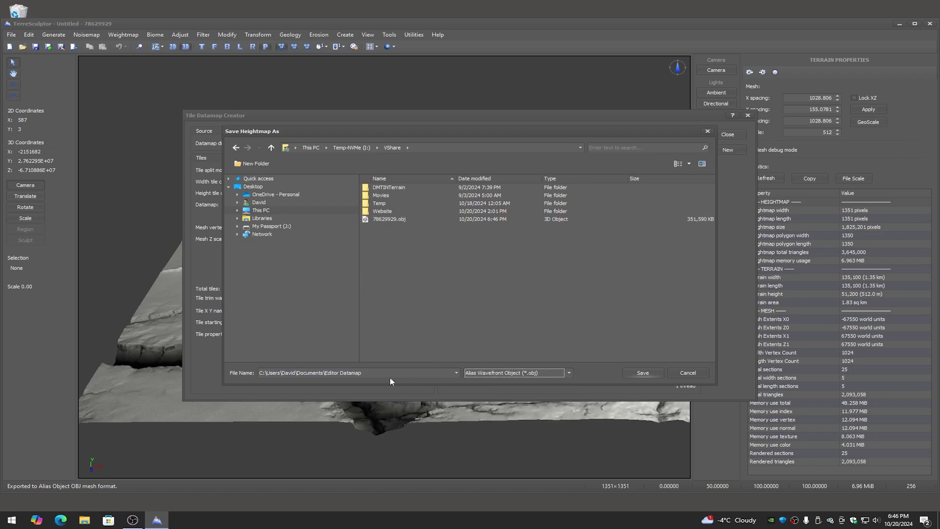
{"action": "type", "text": "TINTiles"}
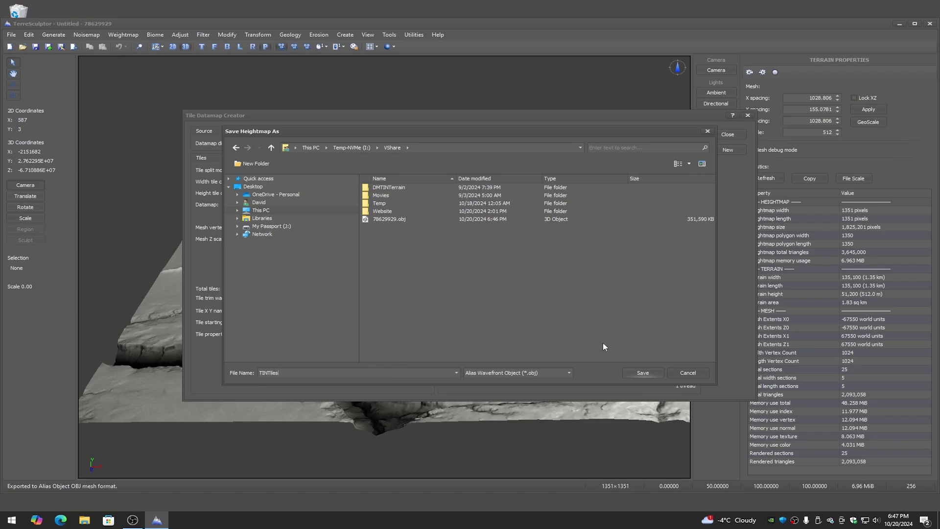
{"action": "left_click", "coordinate": [643, 373]}
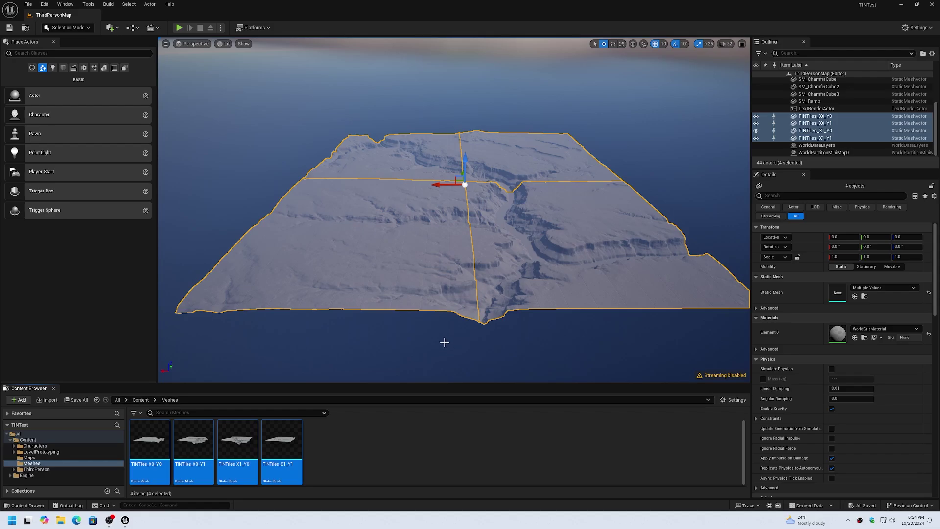
- Switch to Unreal Editor and deselect the four TINTiles meshes to examine the assembled terrain without selection outlines
{"action": "right_click_drag", "start_coordinate": [465, 196], "coordinate": [494, 197]}
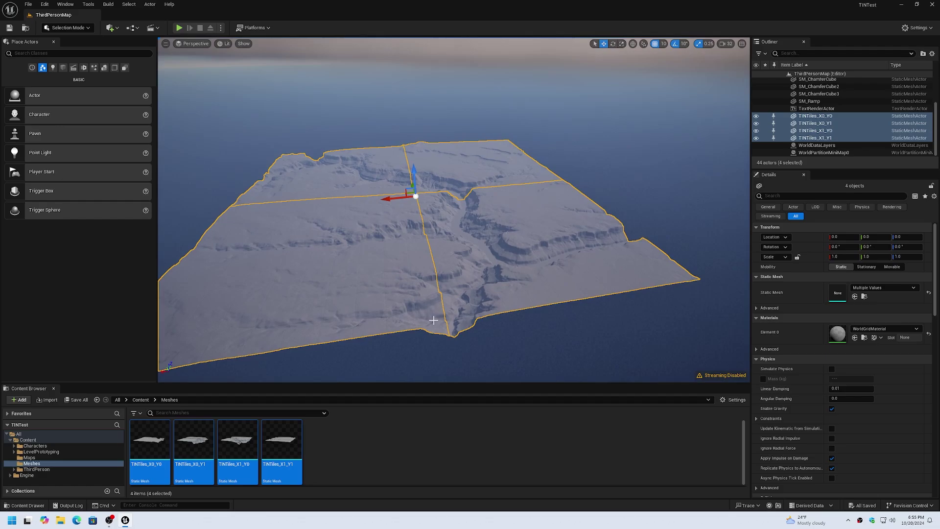
{"action": "left_click", "coordinate": [129, 4]}
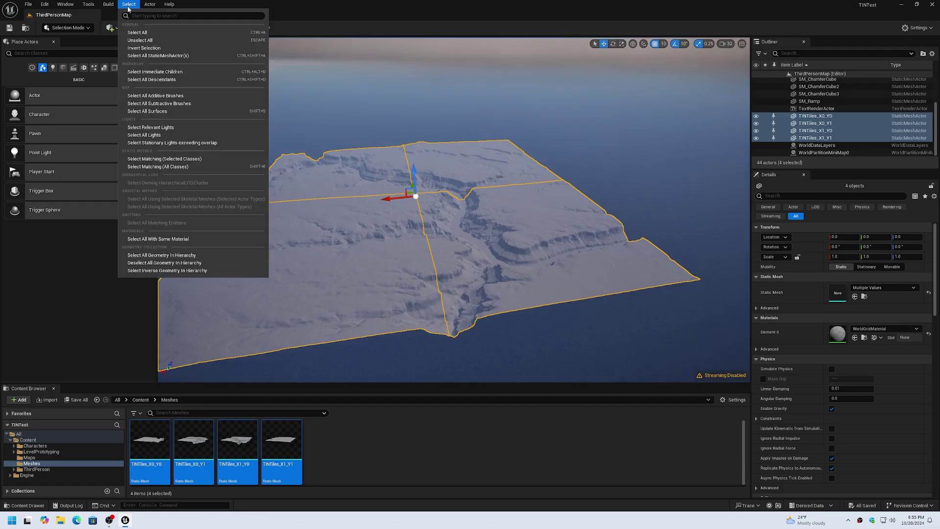
{"action": "left_click", "coordinate": [141, 40]}
{"action": "right_click_drag", "start_coordinate": [216, 105], "coordinate": [207, 105]}
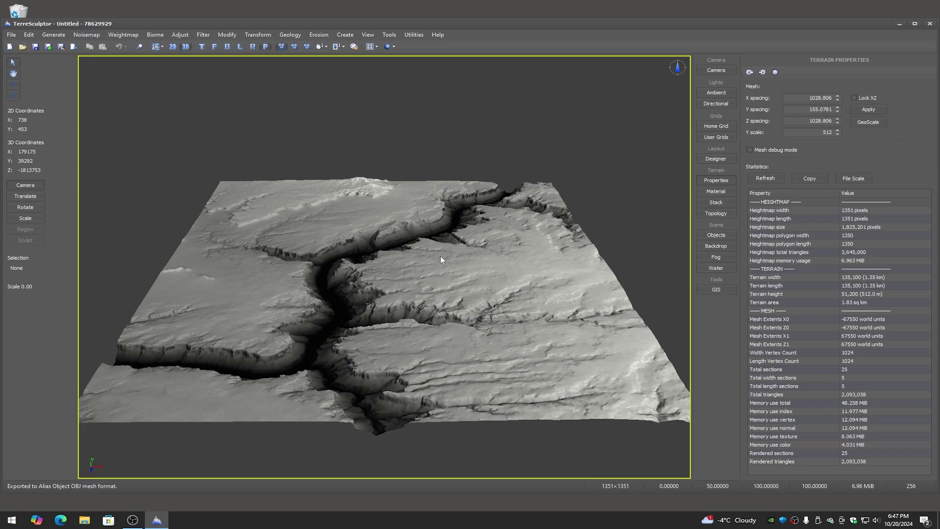